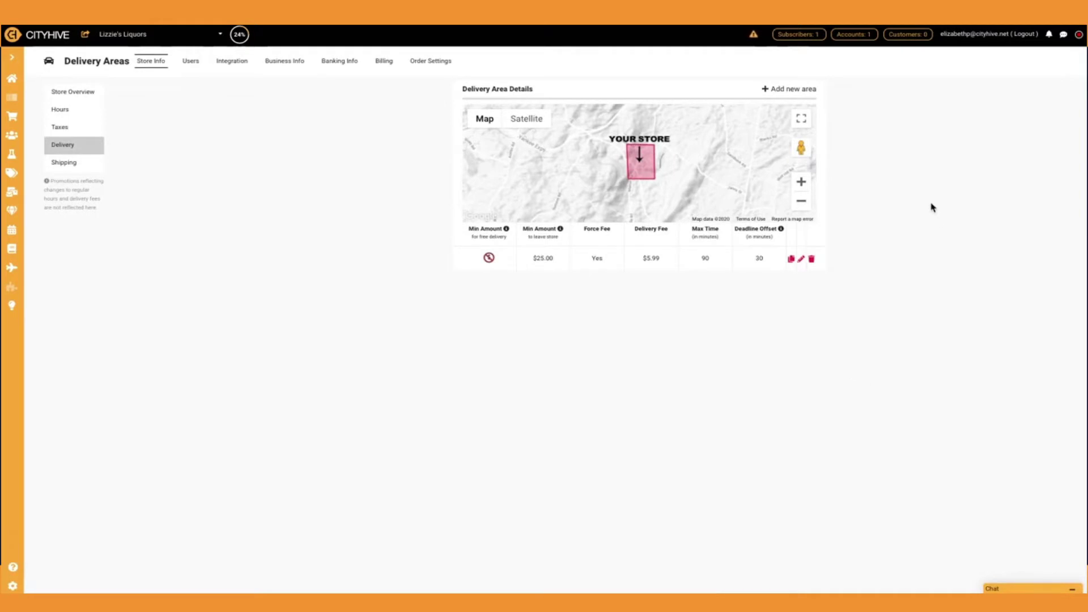
Open the existing delivery area for editing and enlarge its boundary with added west, east and southwest points, moving both original southern corners outward.
left_click(802, 260)
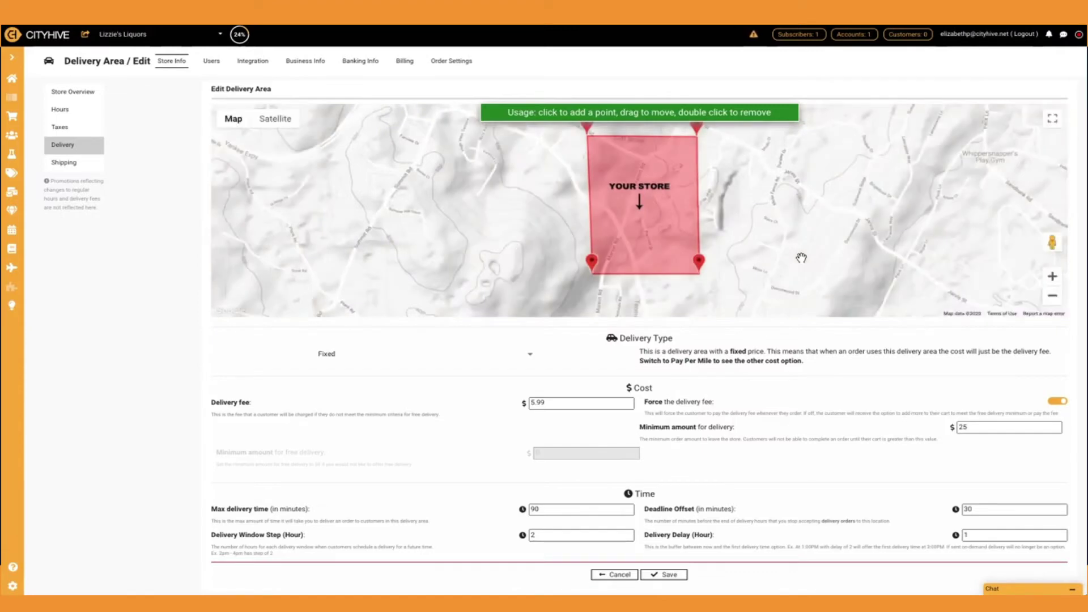
left_click(542, 194)
left_click(756, 194)
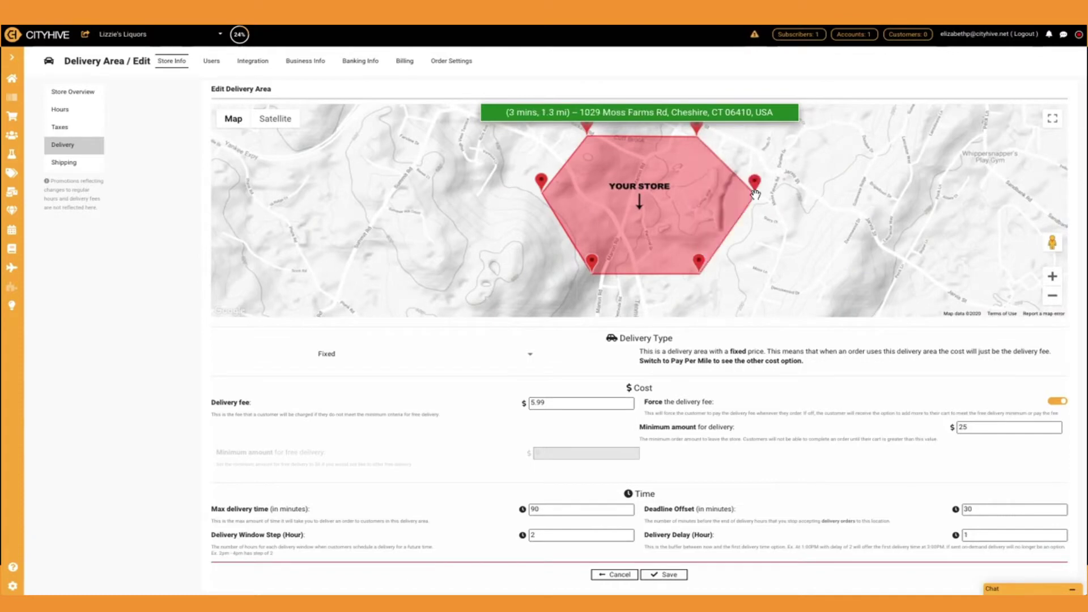
left_click(550, 287)
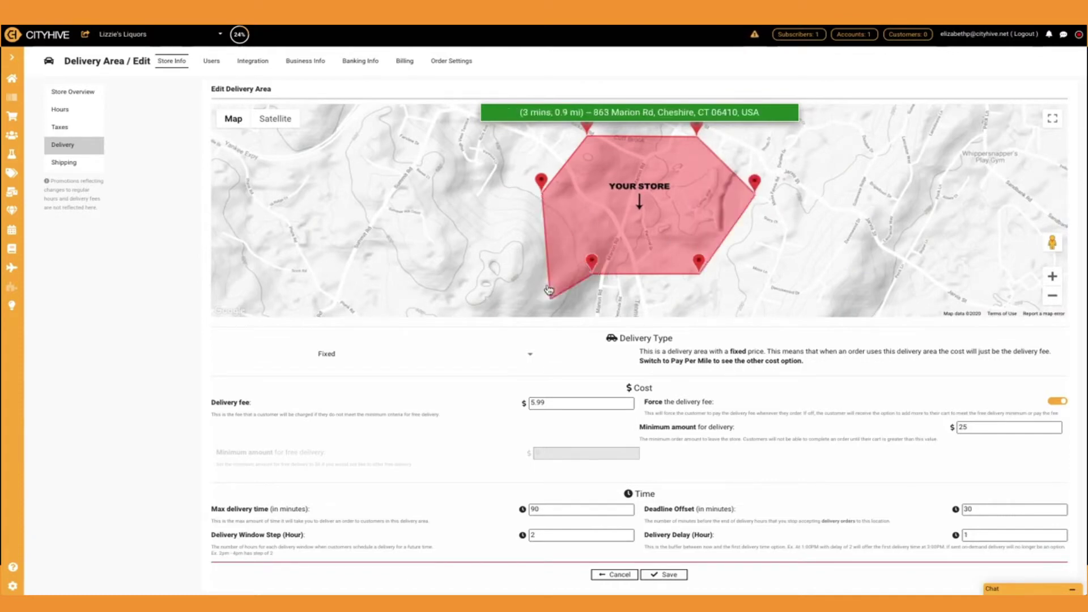
left_click_drag(703, 253, 742, 291)
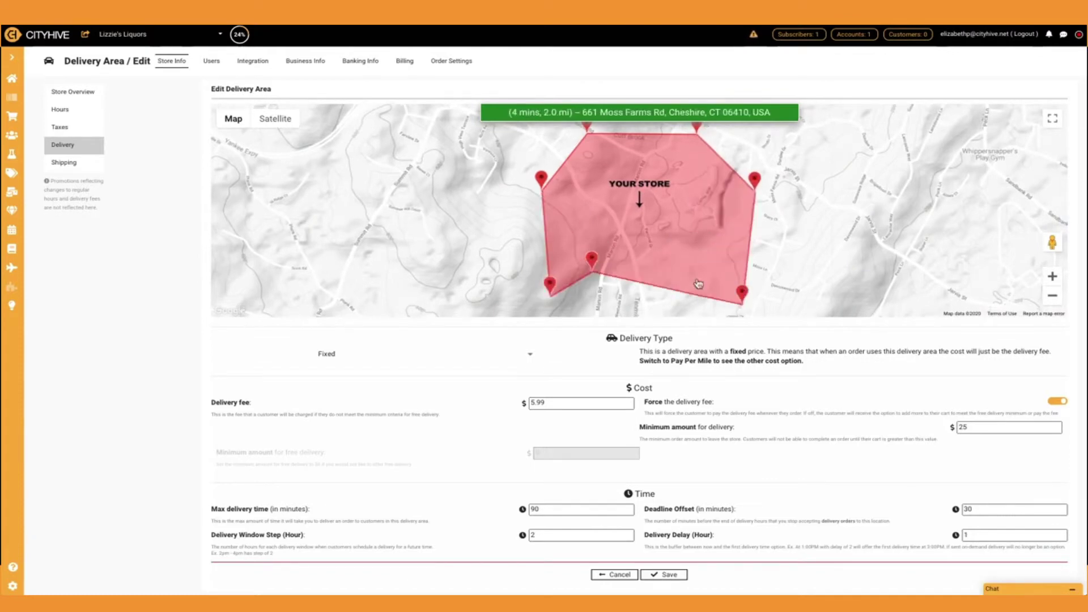
left_click_drag(592, 259, 594, 300)
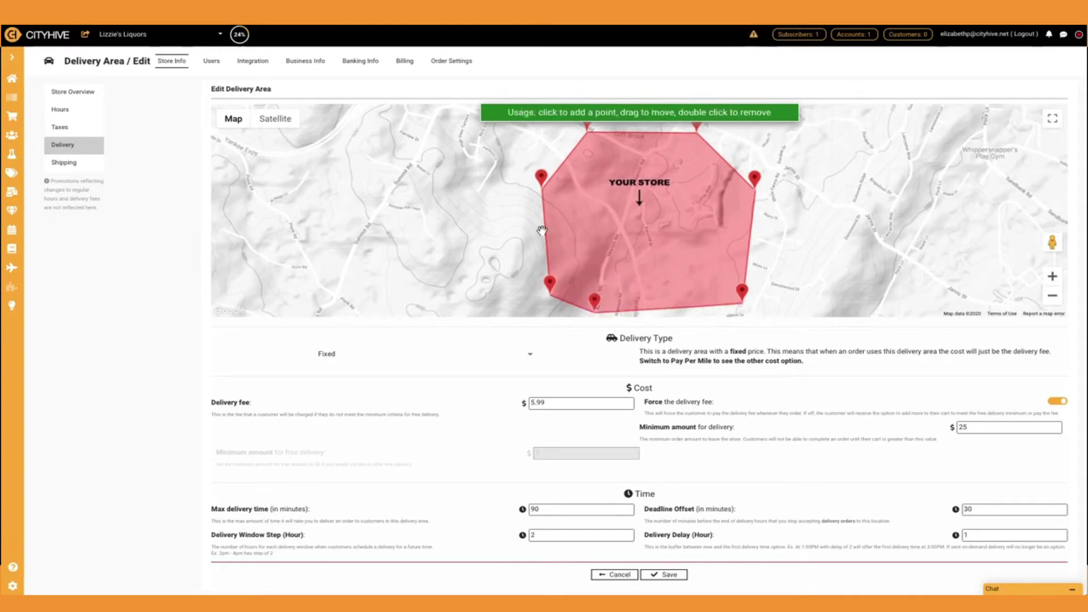
Remove the boundary point directly west of the store from the delivery area.
double_click(541, 176)
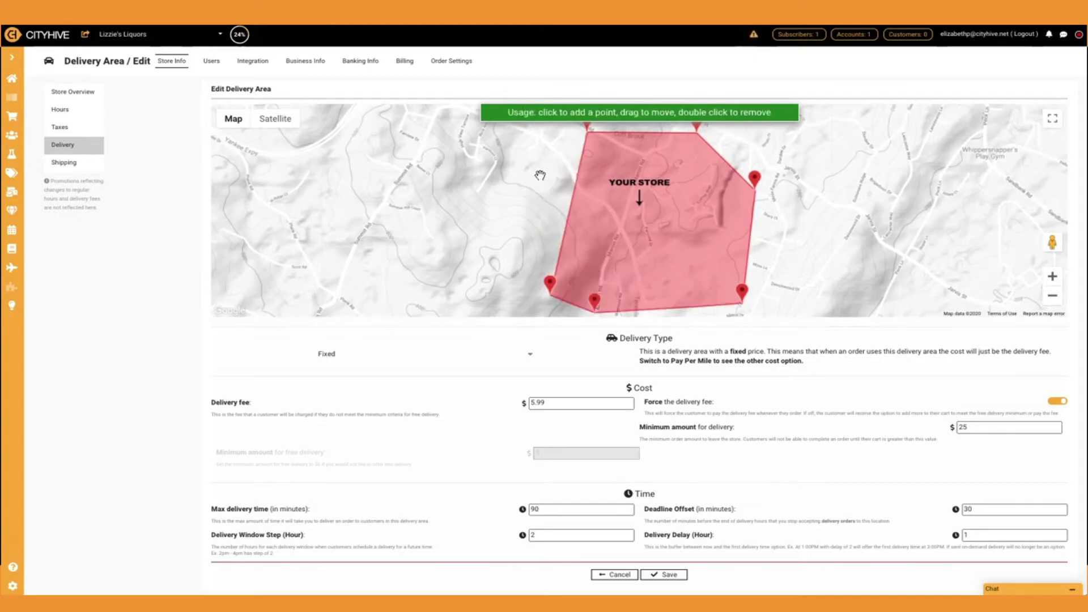
left_click(1054, 298)
left_click(1054, 277)
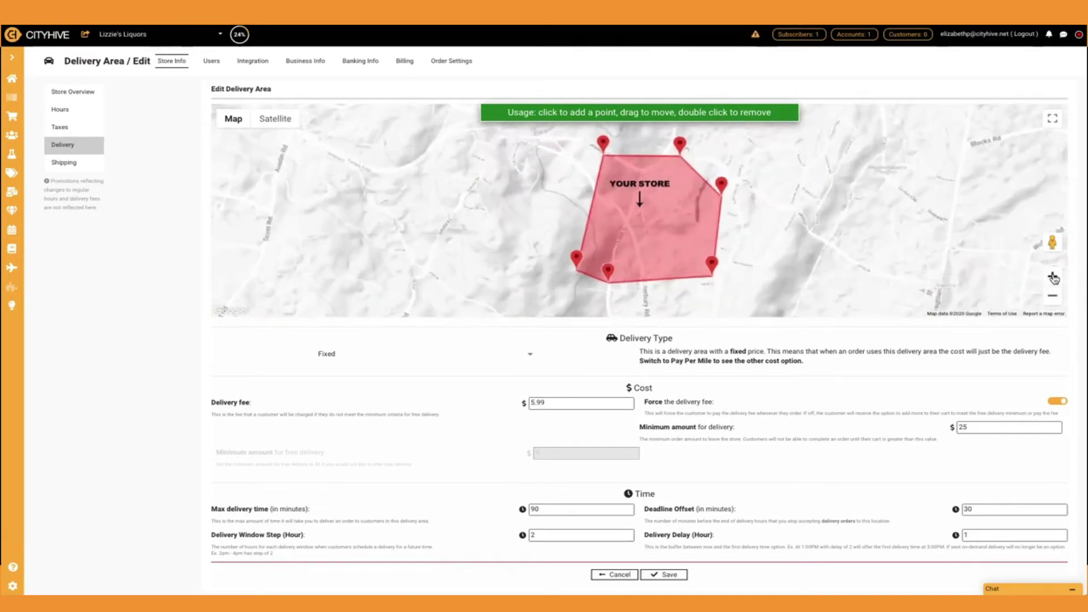
left_click_drag(805, 241, 803, 219)
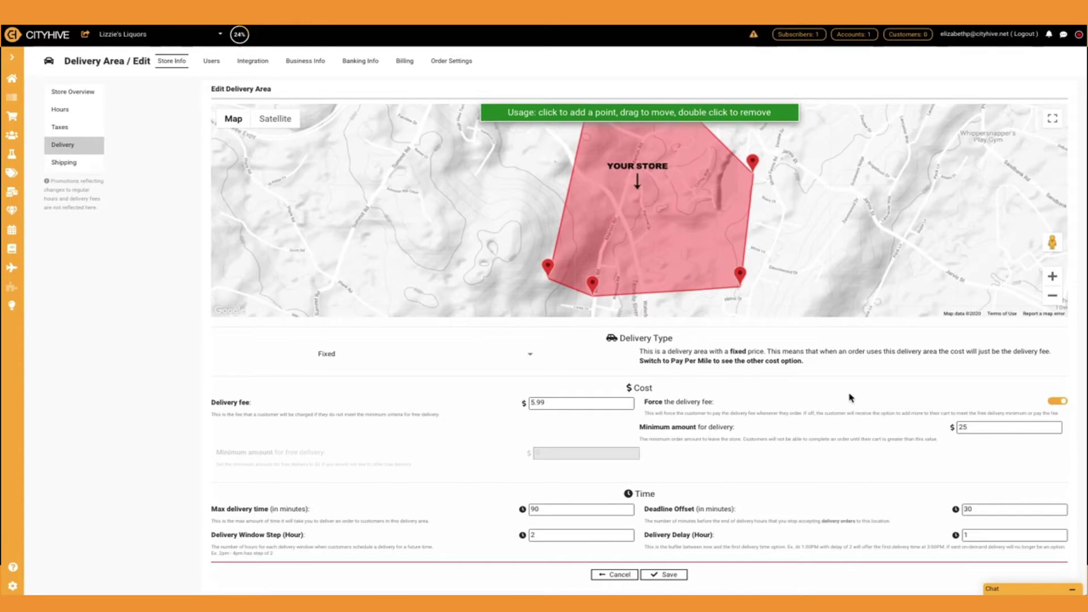
Turn off the forced delivery fee, set the minimum amount for free delivery to $100, and save the area.
left_click(1058, 402)
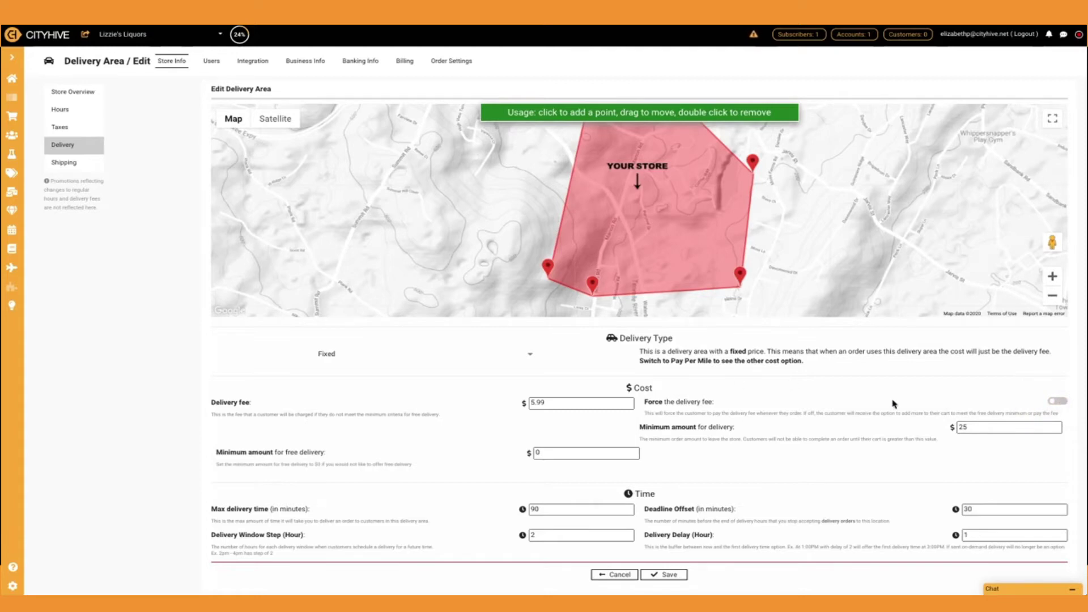
left_click(561, 455)
key("BackSpace")
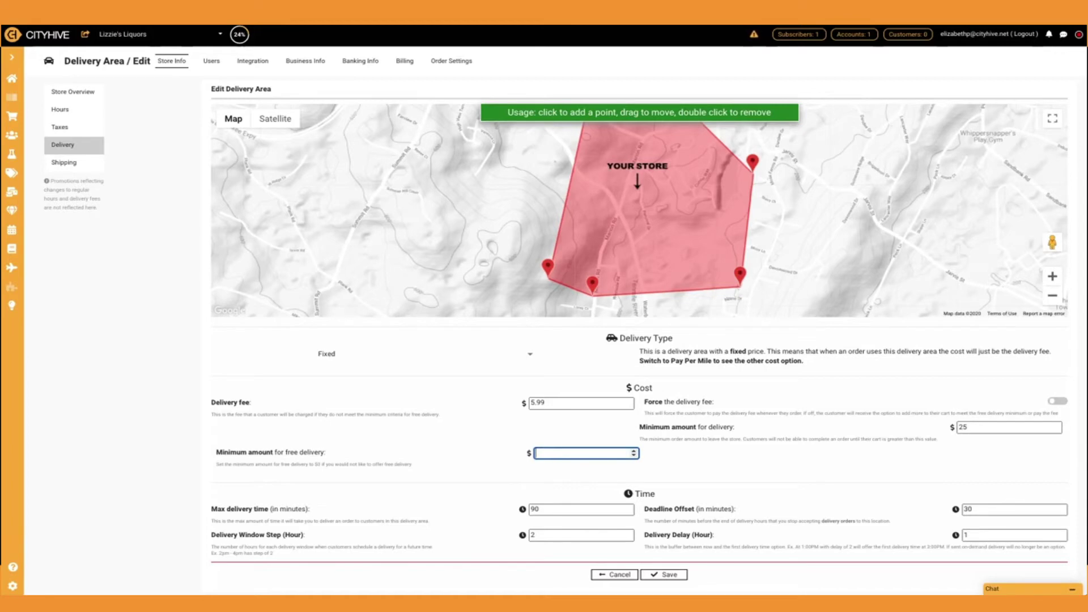
type("100")
left_click(674, 577)
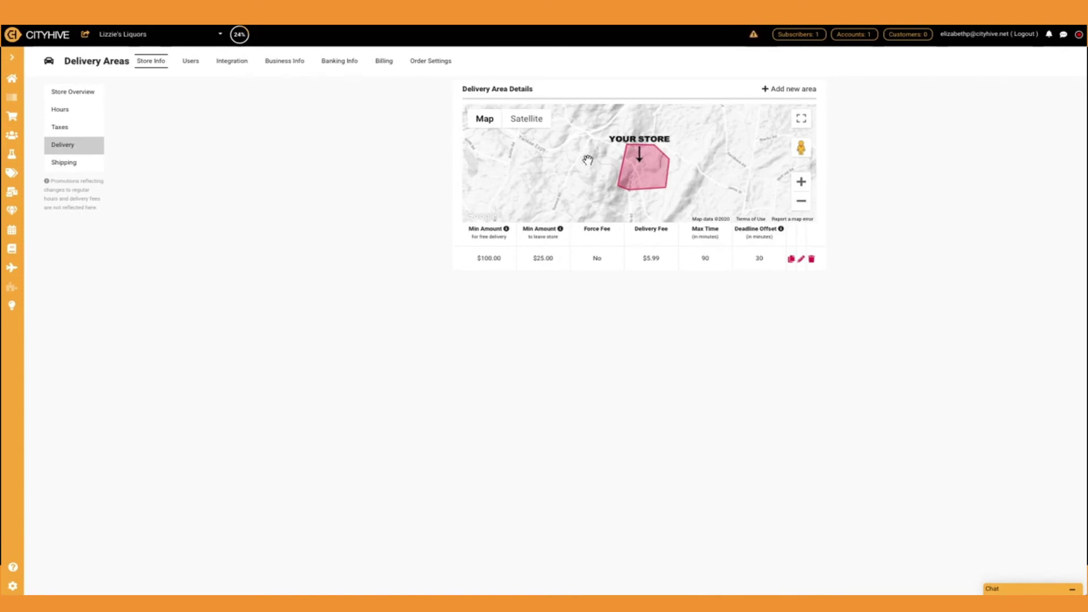
Add a new delivery area with its boundary generated from zip code 06410.
left_click(796, 89)
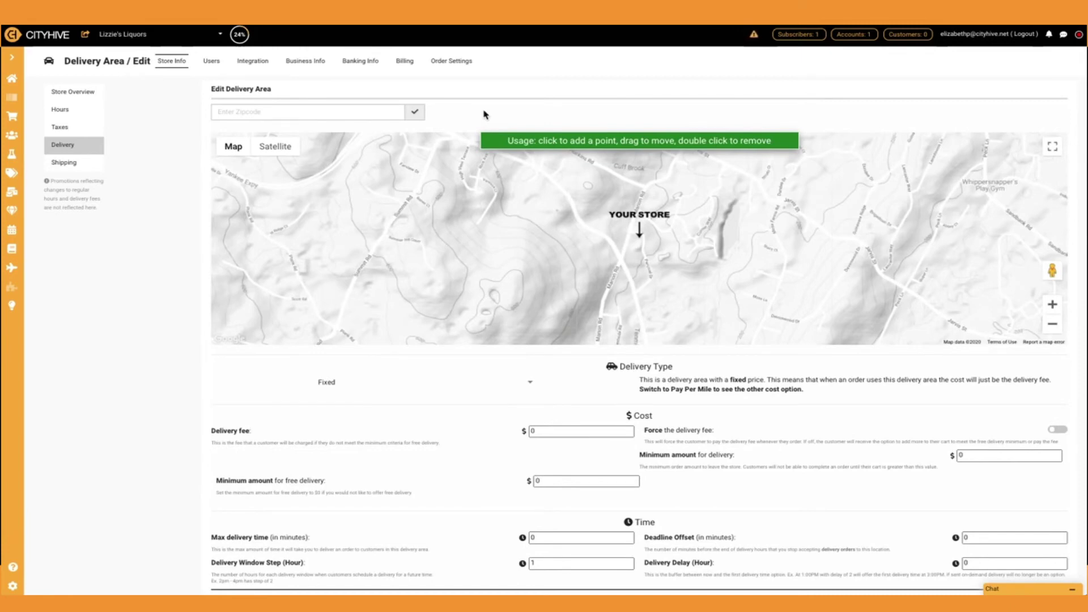
left_click(278, 111)
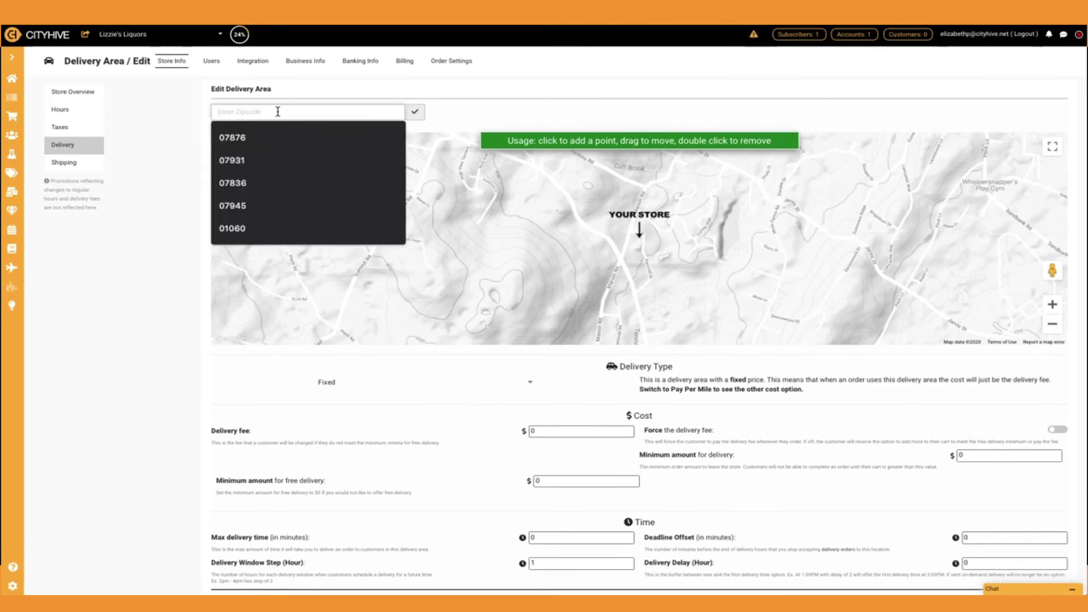
type("06410")
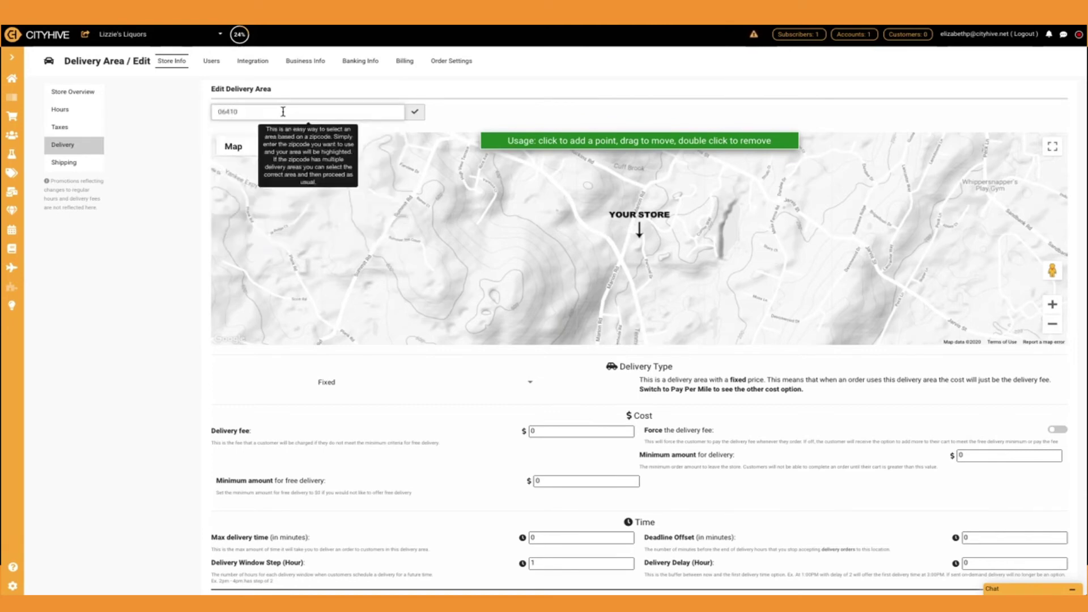
left_click(417, 116)
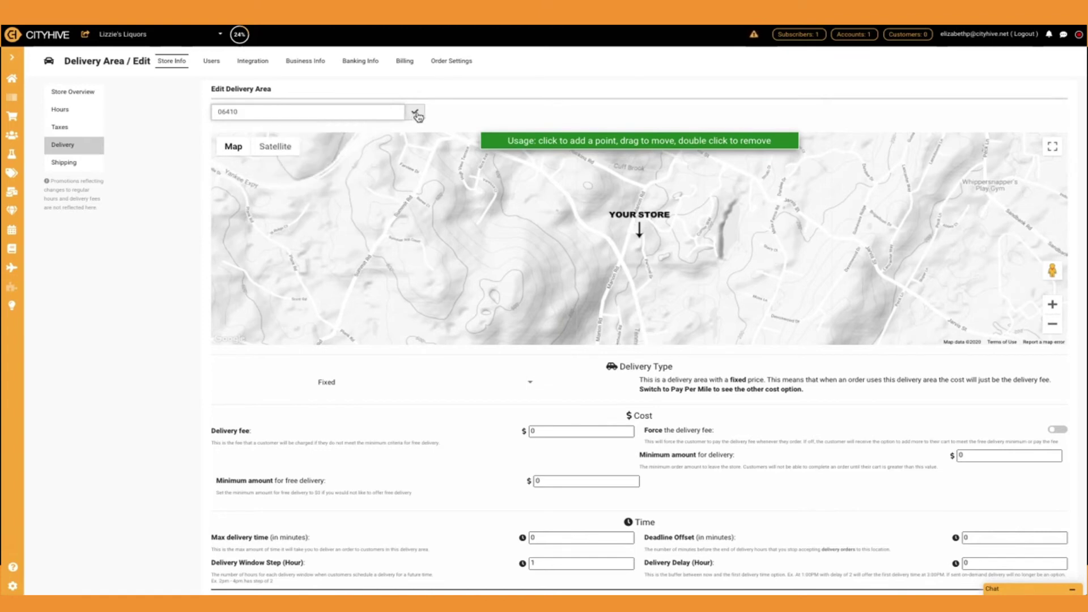
left_click(416, 115)
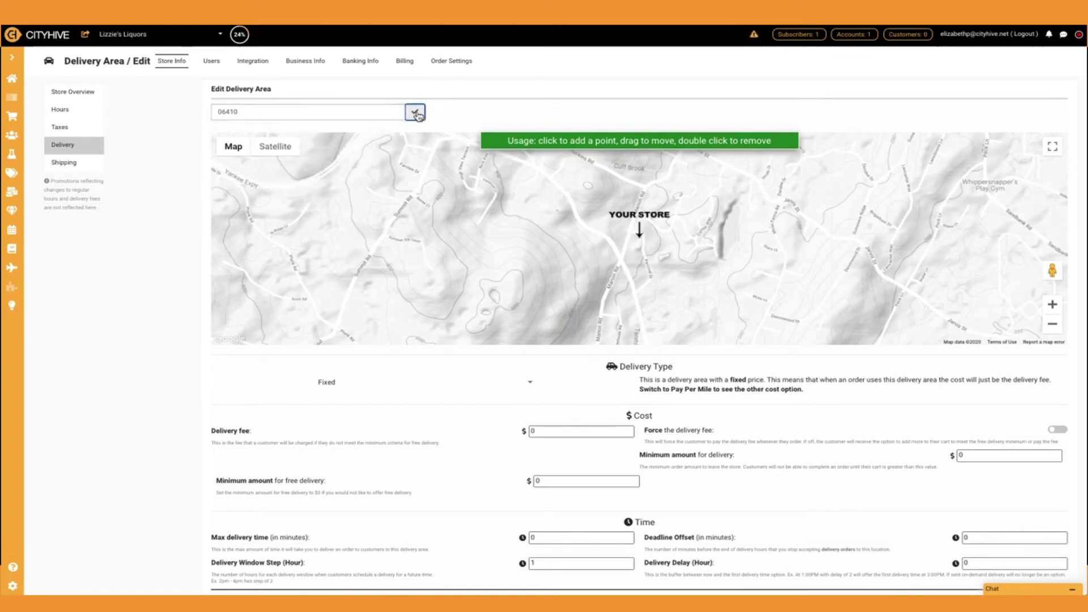
left_click(416, 113)
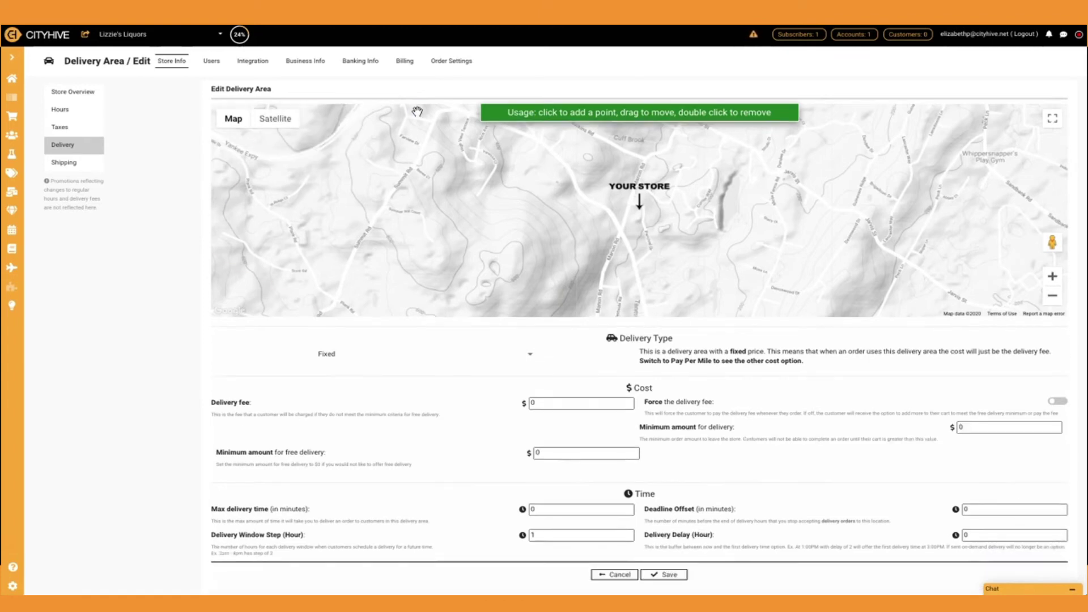
left_click(1053, 298)
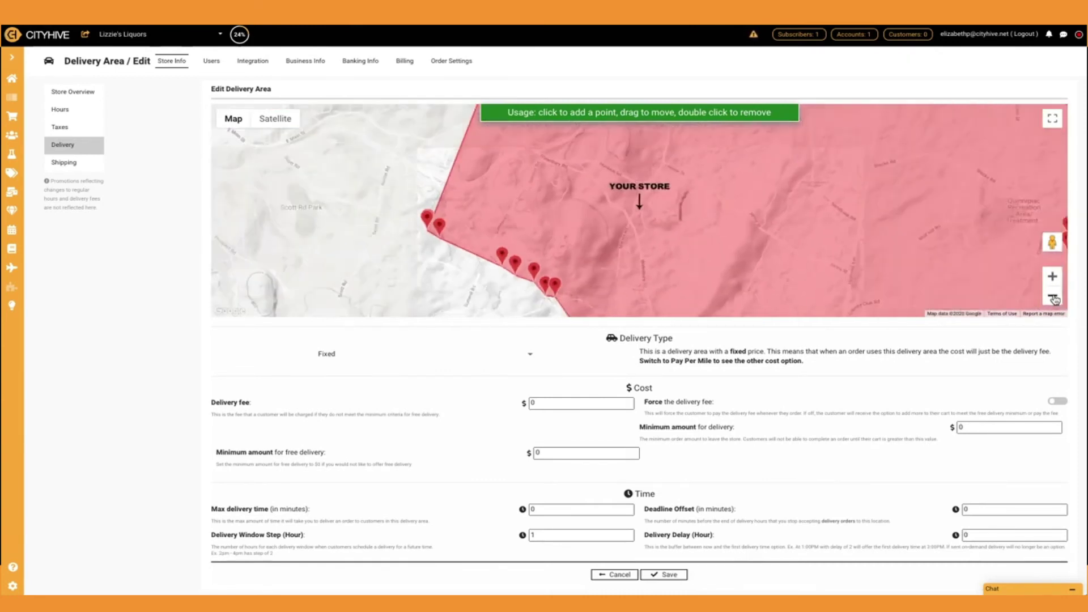
left_click(1053, 298)
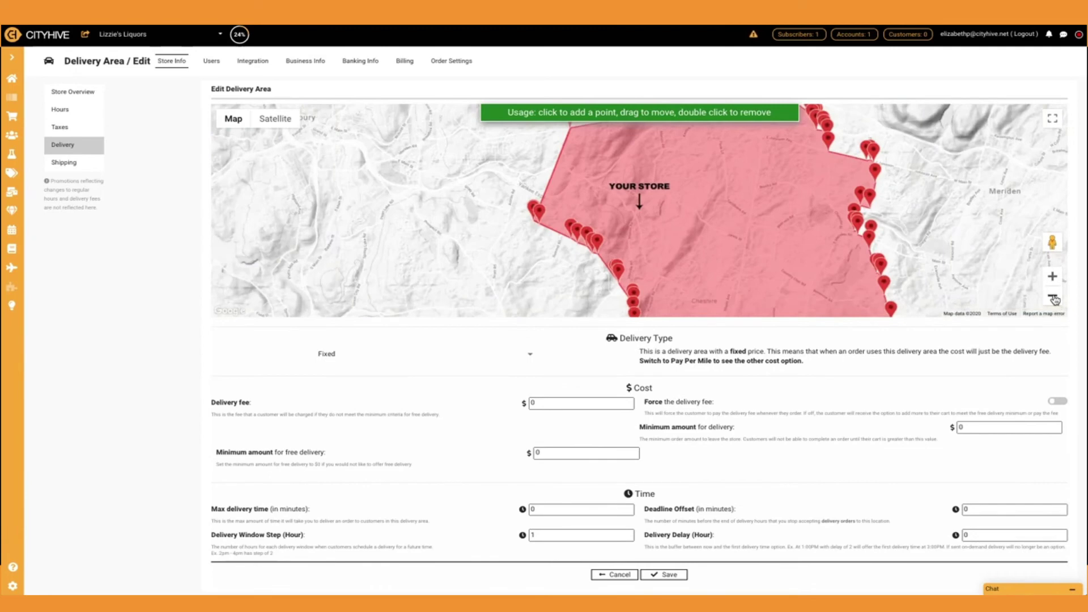
left_click(1053, 297)
mouse_move(871, 233)
left_mouse_down()
mouse_move(860, 170)
mouse_move(864, 223)
left_mouse_up()
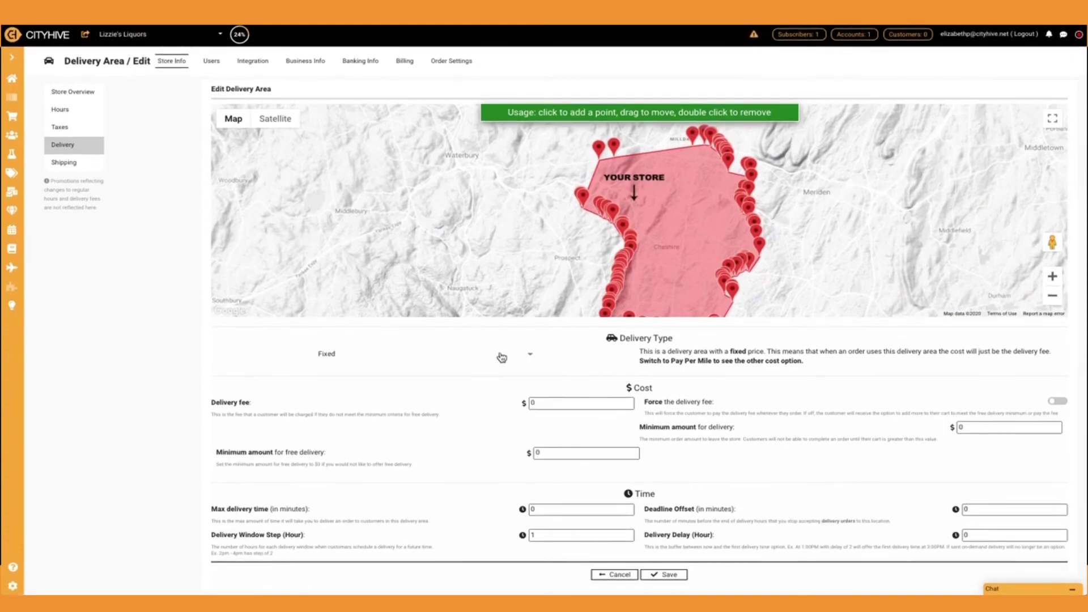
Change the new area's delivery type to Pay Per Mile and set its delivery fee to $1.10.
left_click(531, 358)
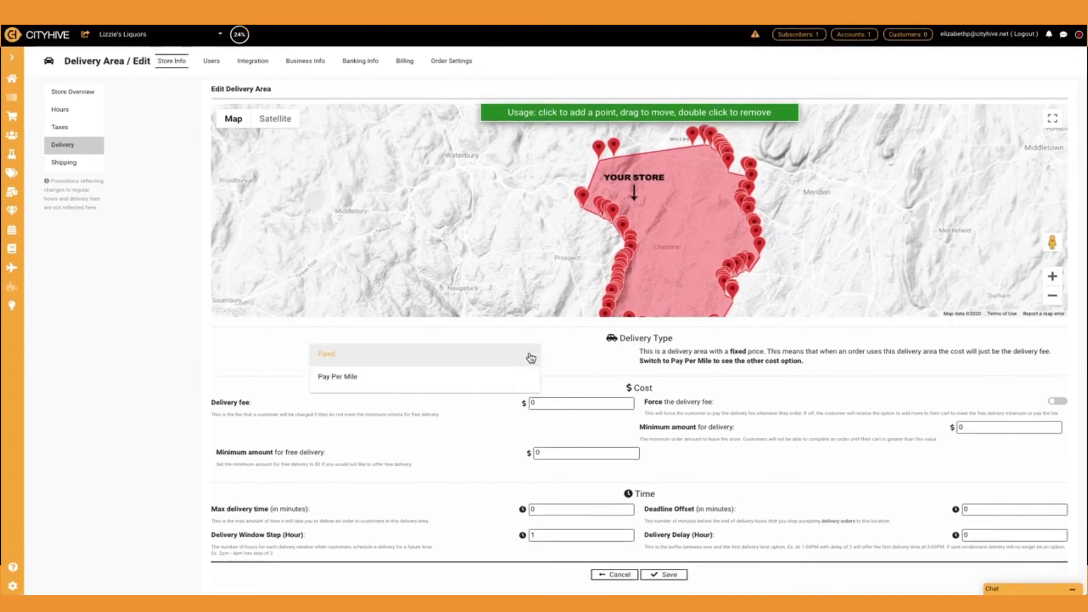
left_click(486, 386)
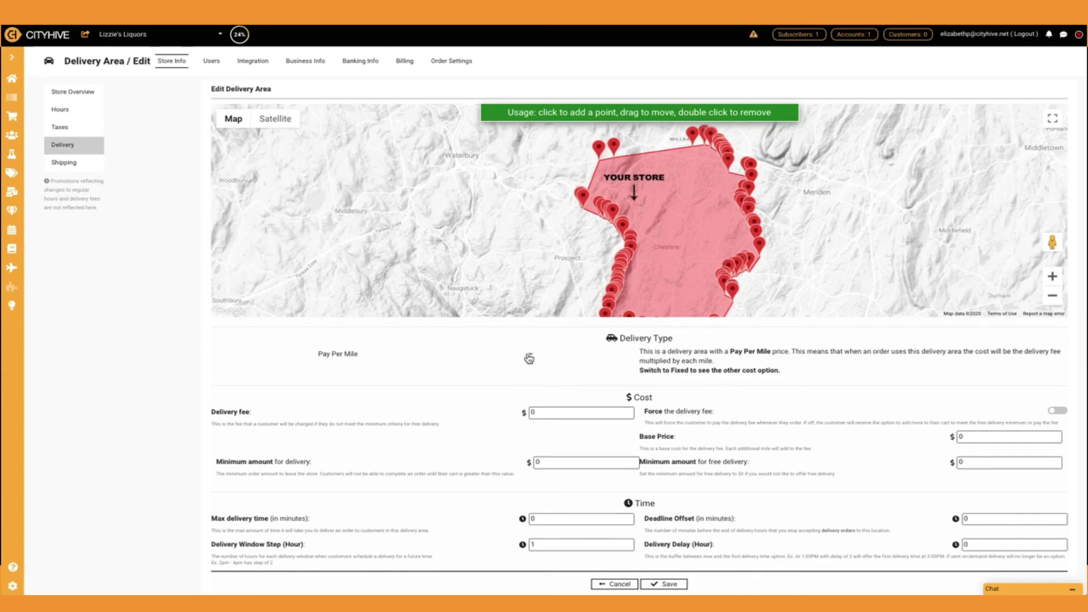
left_click(544, 412)
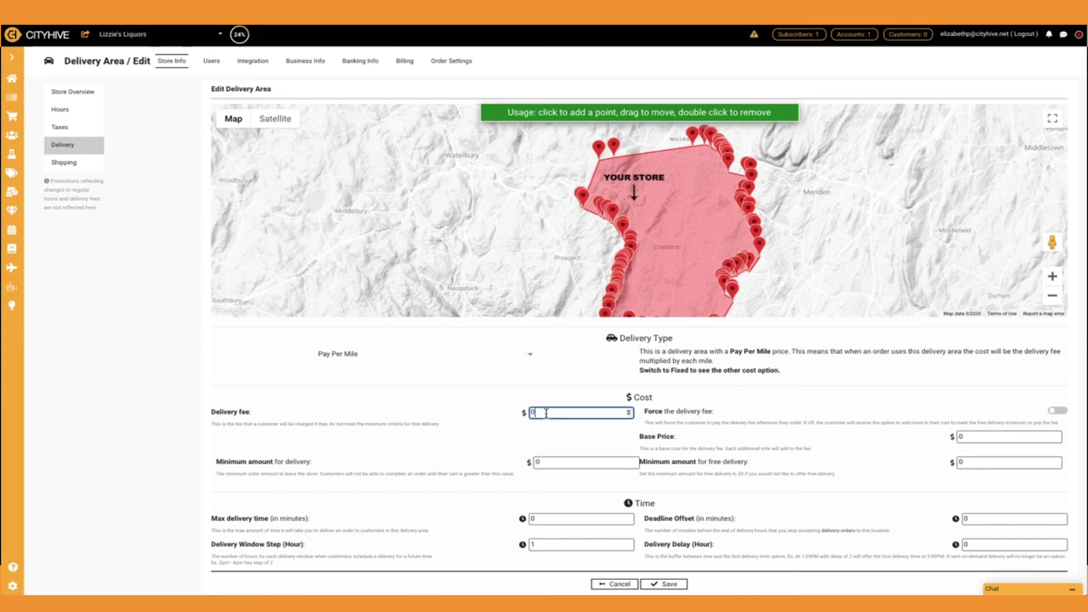
key("BackSpace")
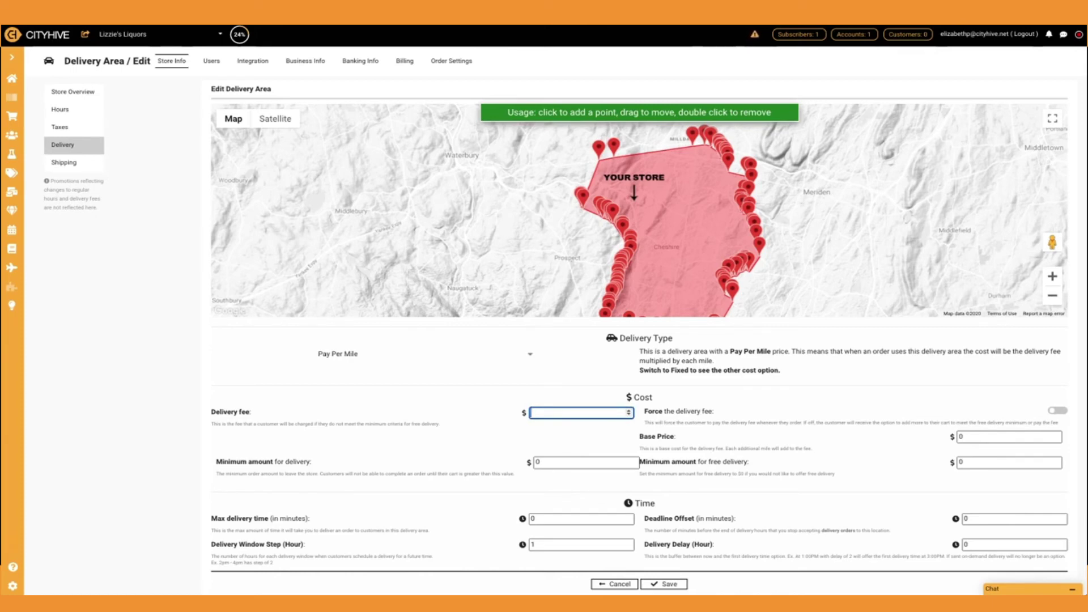
type("1.10")
Set the new area's base price to $5.50 and force the delivery fee.
left_click(986, 436)
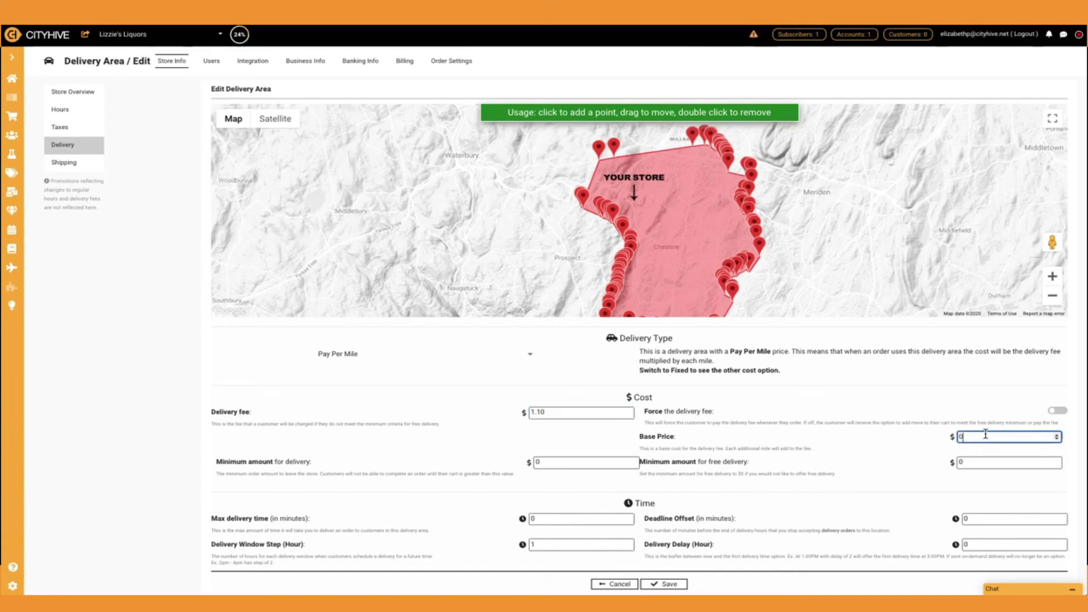
key("BackSpace")
type("5.50")
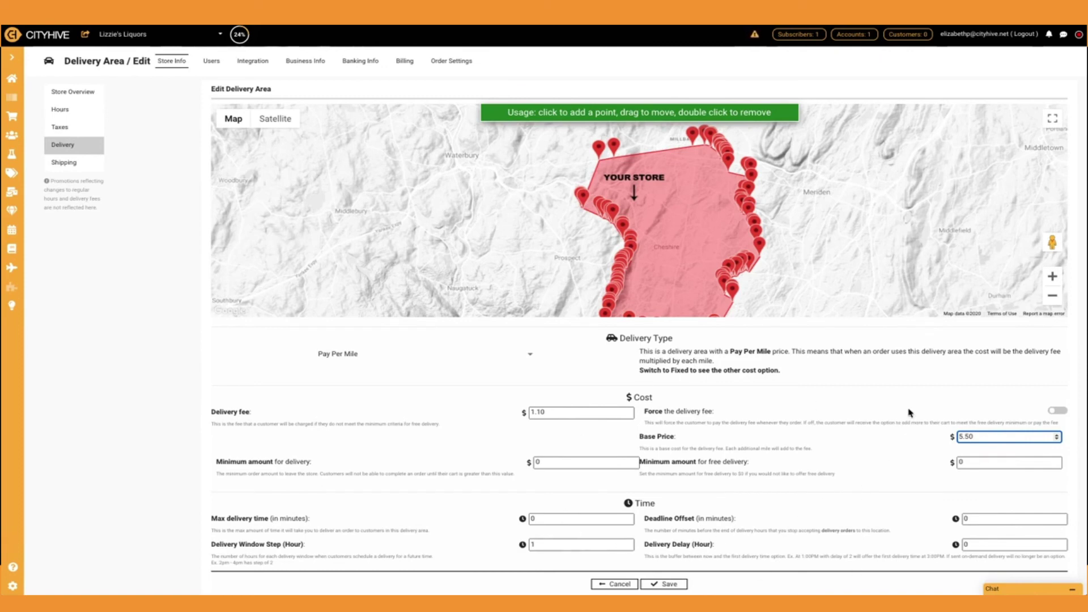
left_click(1058, 410)
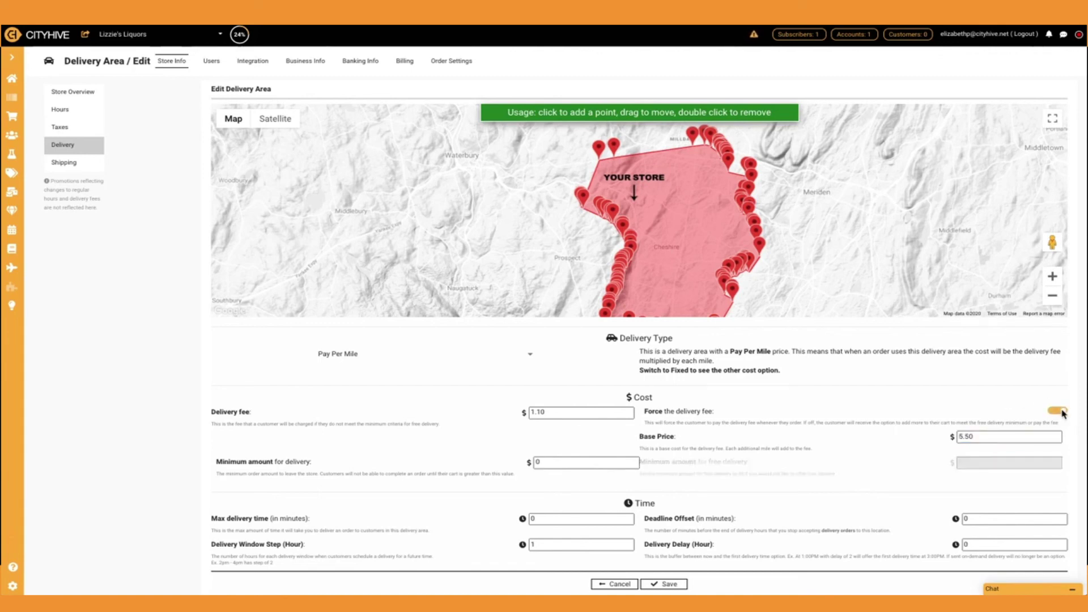
Set the new area's max delivery time to 90 minutes and save the area.
scroll(741, 486, "down", 1)
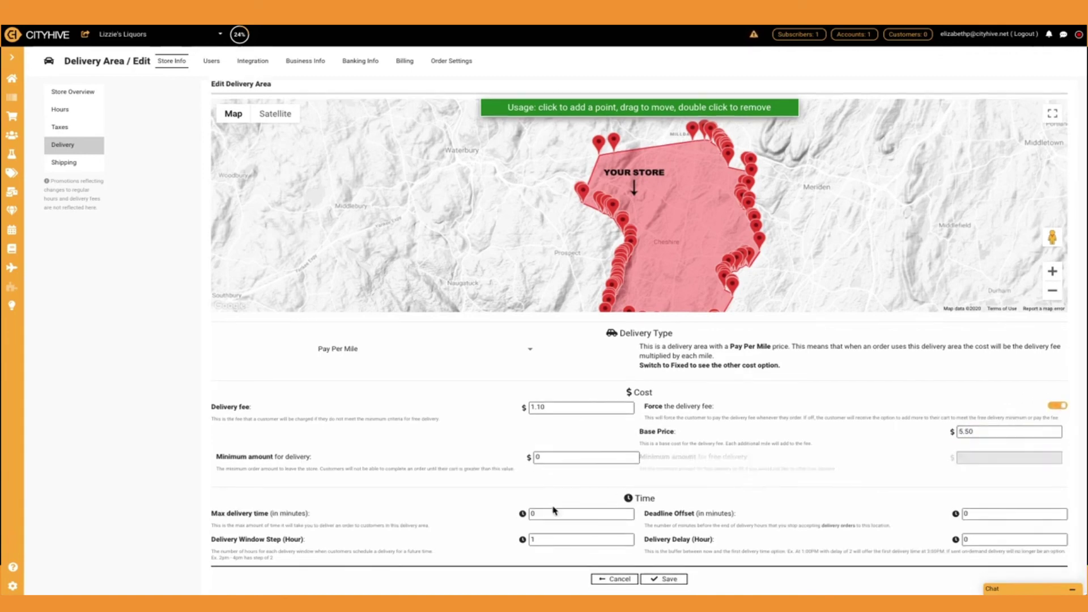
left_click(570, 518)
key("BackSpace")
type("90")
left_click(980, 514)
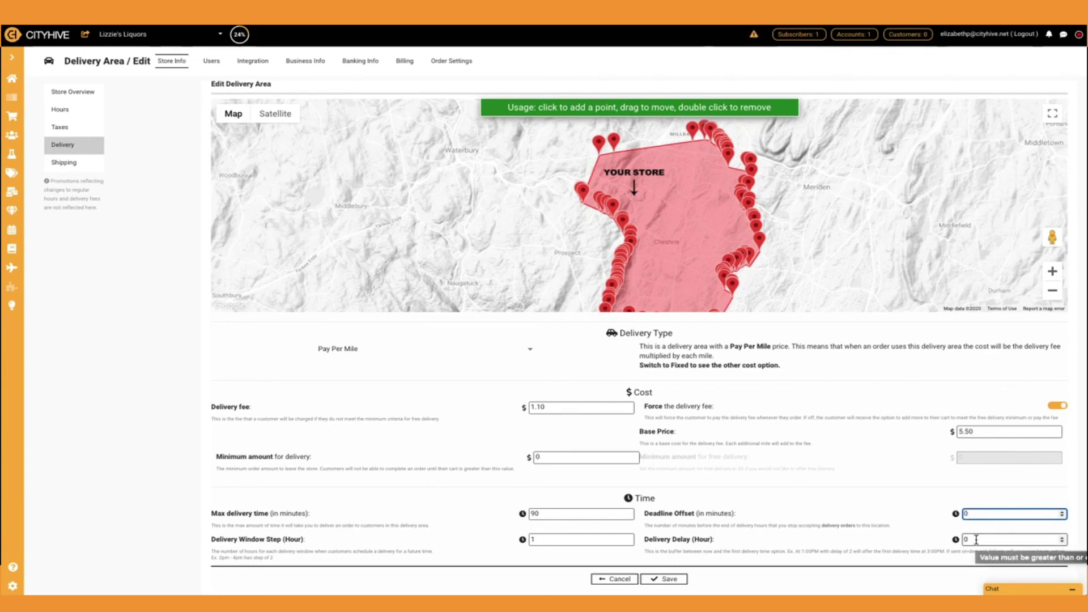
left_click(663, 581)
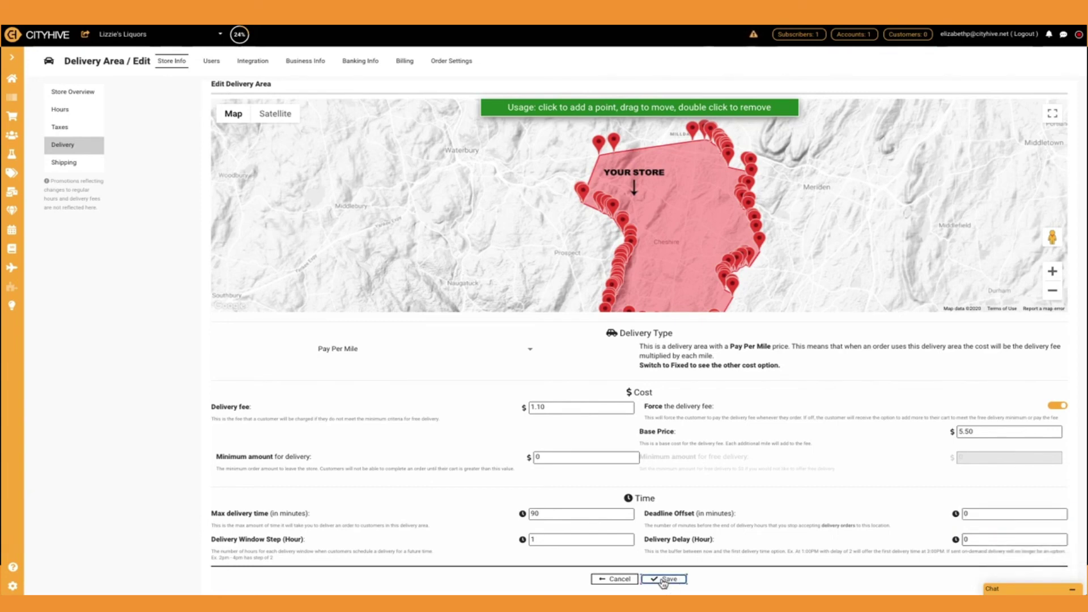